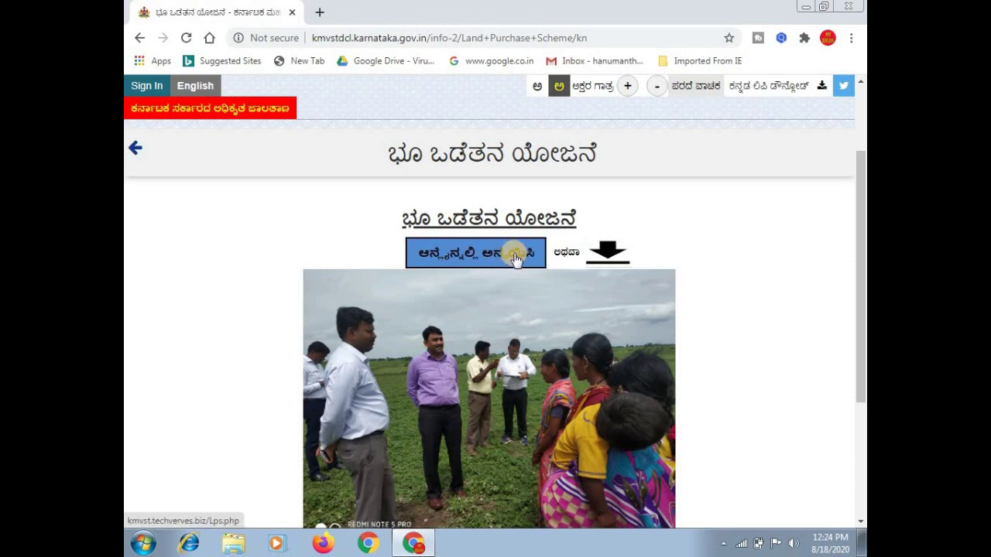
Step: Open the online application for the land ownership scheme and review the district, taluk and assembly constituency choices
left_click(515, 258)
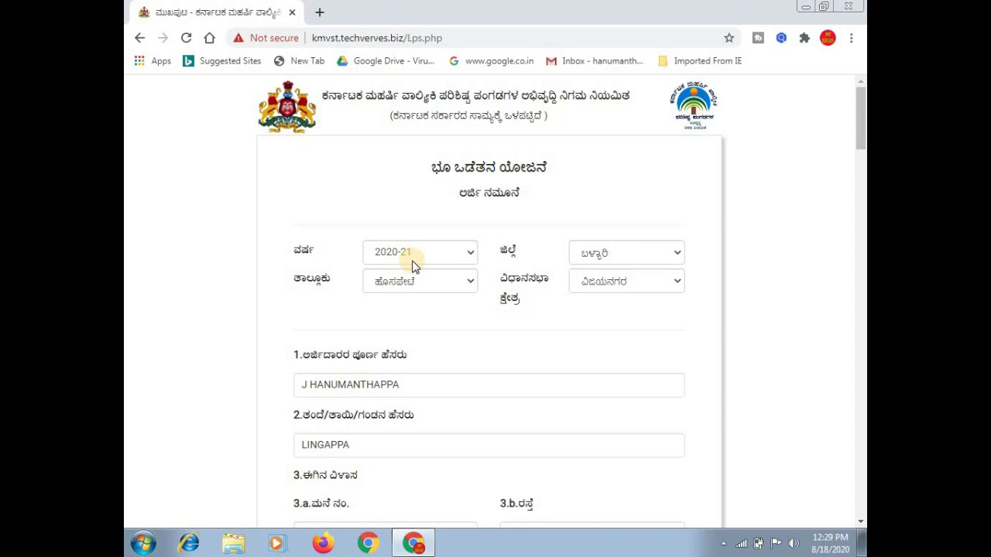
left_click(633, 254)
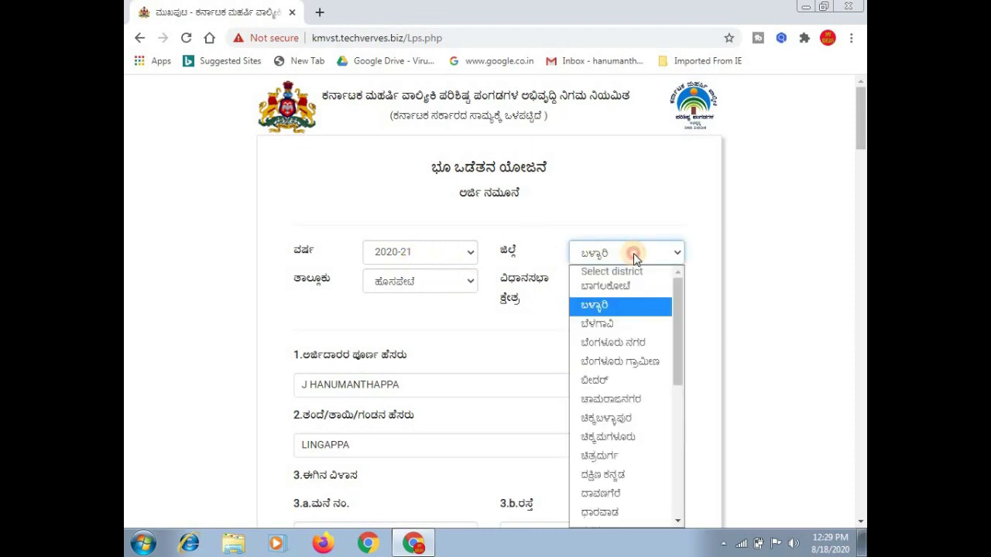
left_click(633, 253)
left_click(432, 285)
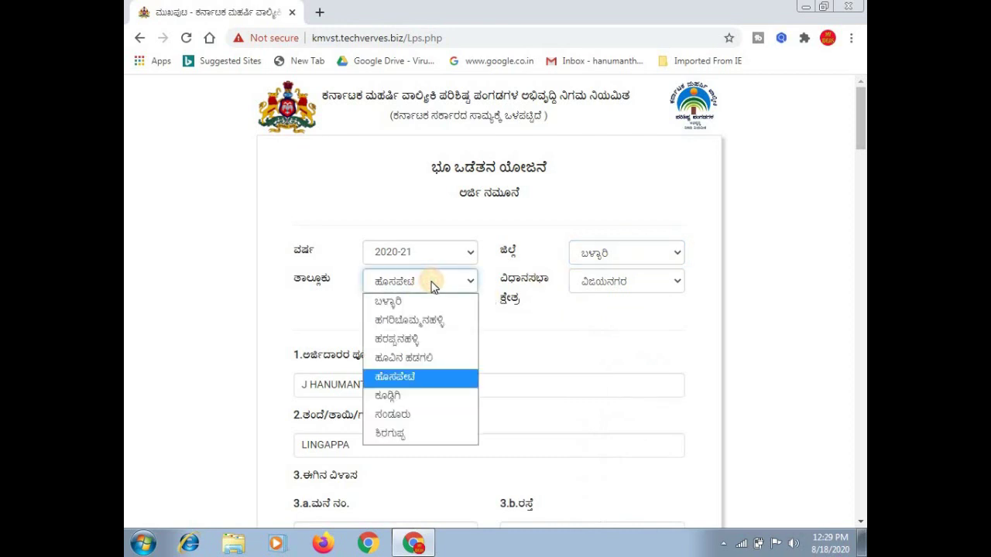
left_click(431, 283)
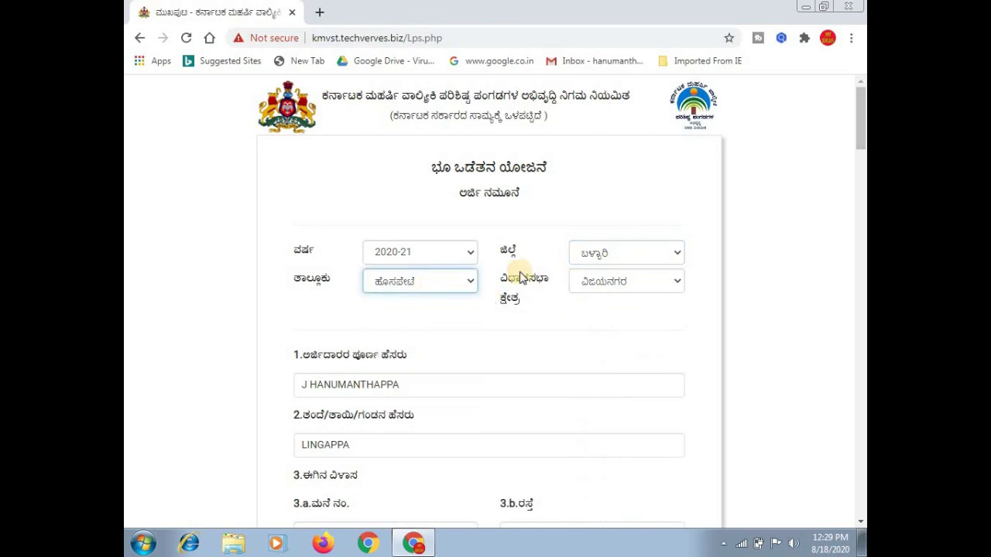
left_click(658, 286)
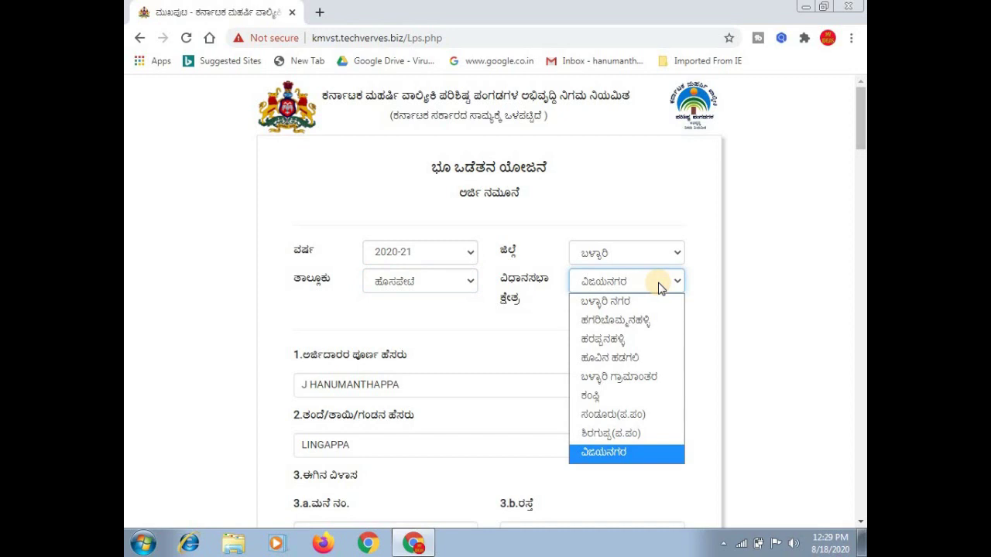
left_click(658, 286)
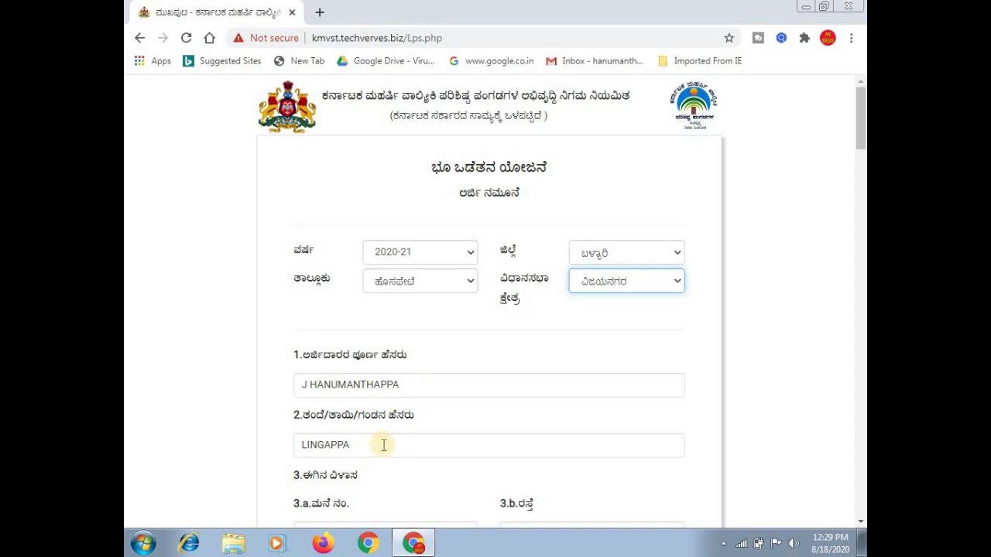
Step: Review the applicant's name and current address fields and the option for using the same address as the permanent address
left_click(861, 523)
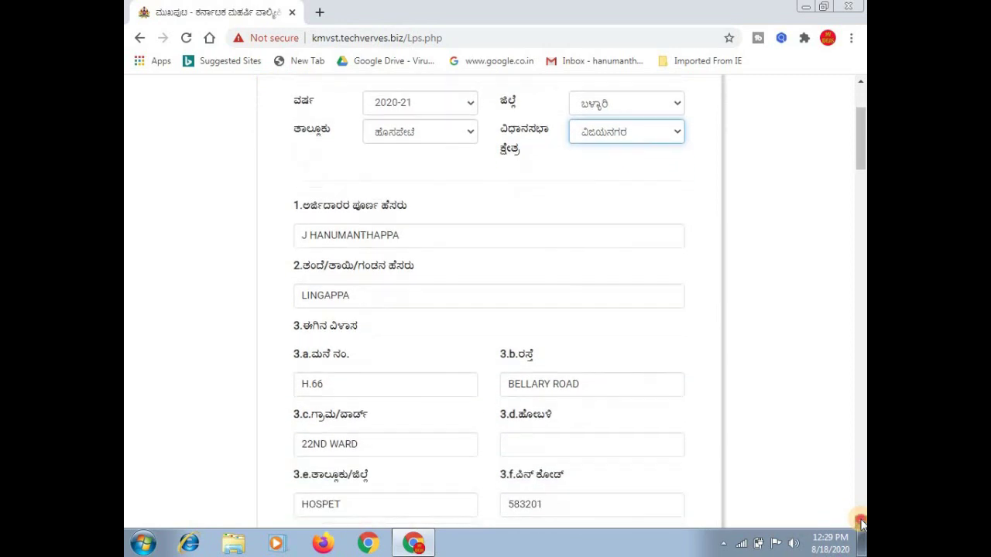
left_click(861, 522)
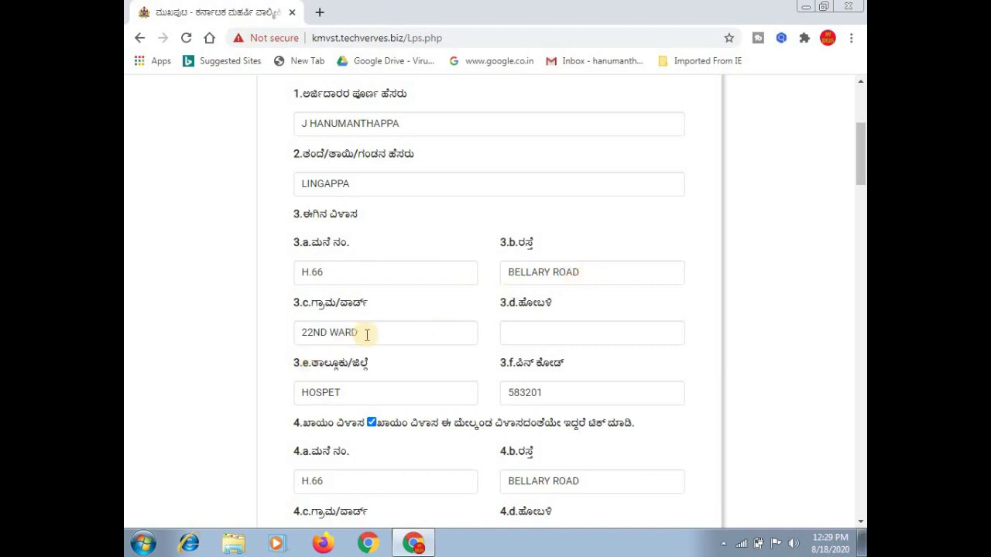
left_click(527, 332)
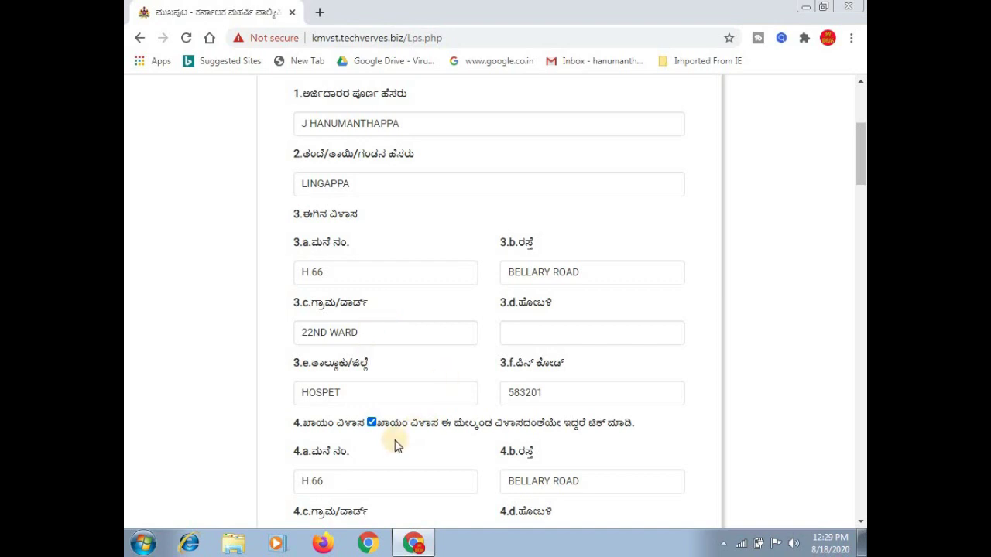
left_click(371, 424)
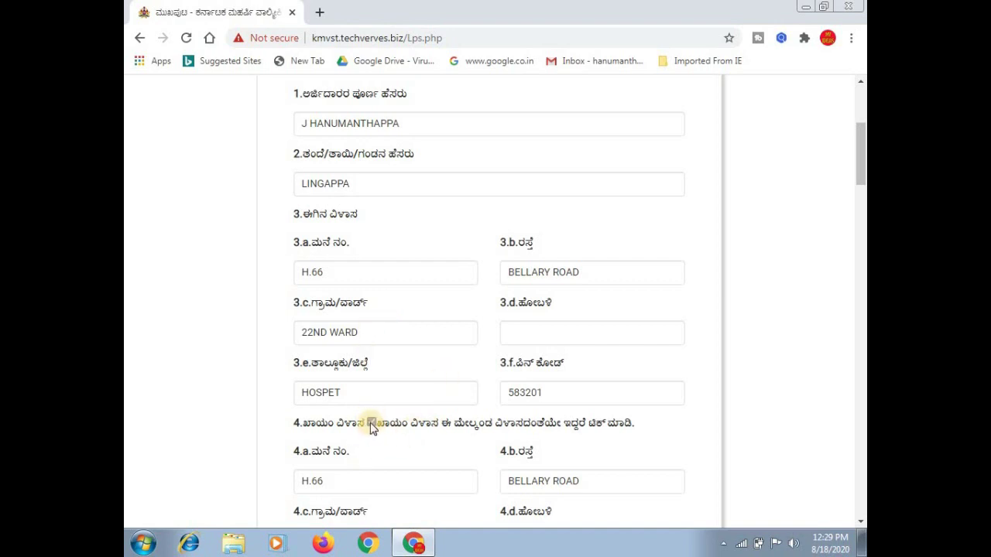
left_click(372, 424)
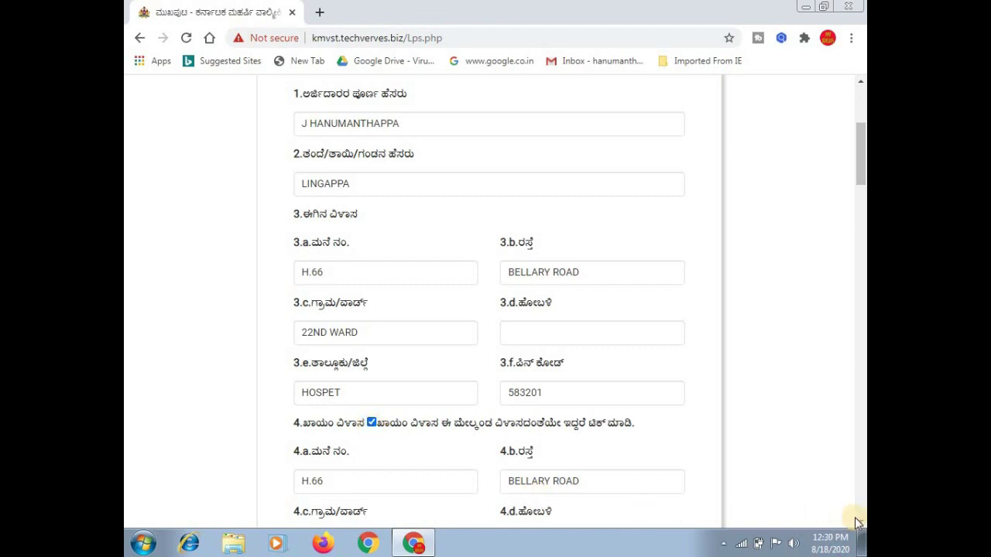
Step: Examine the permanent address and date of birth fields, including the calendar's month and year choices
scroll(857, 527, "down", 3)
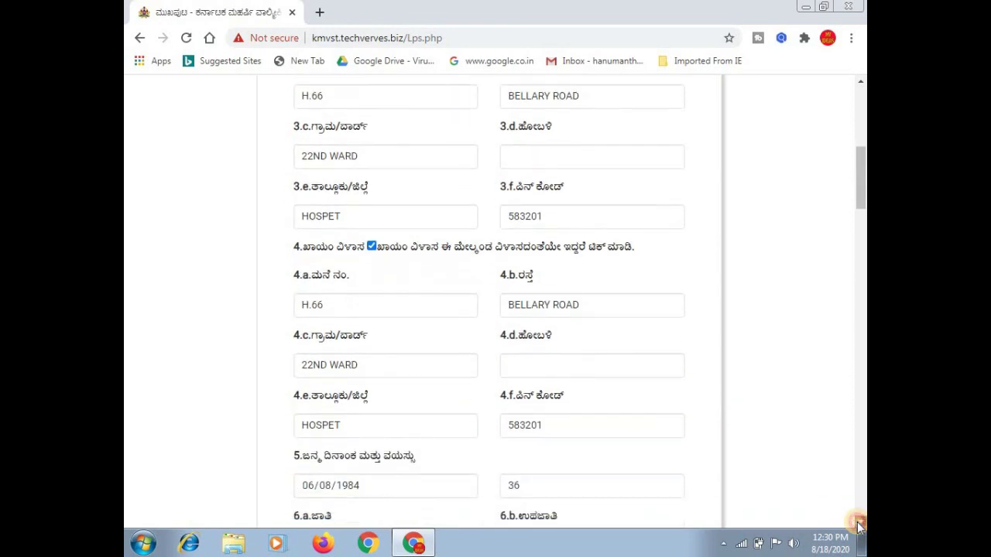
scroll(858, 527, "down", 2)
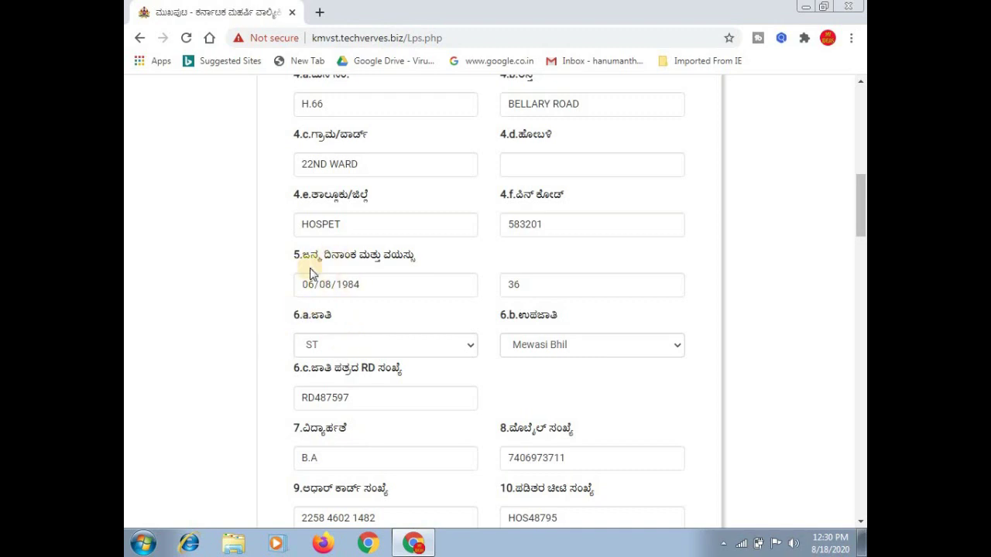
left_click(366, 288)
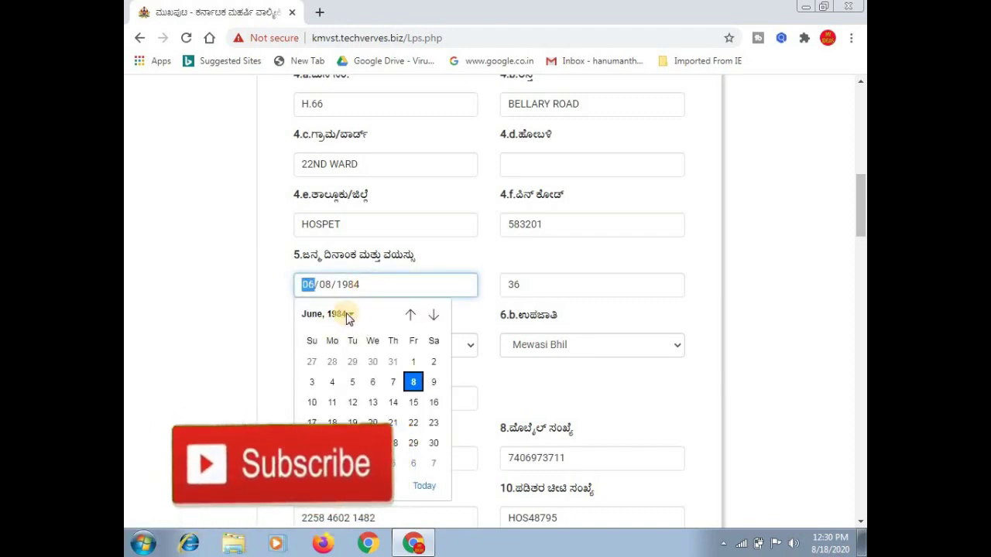
left_click(346, 317)
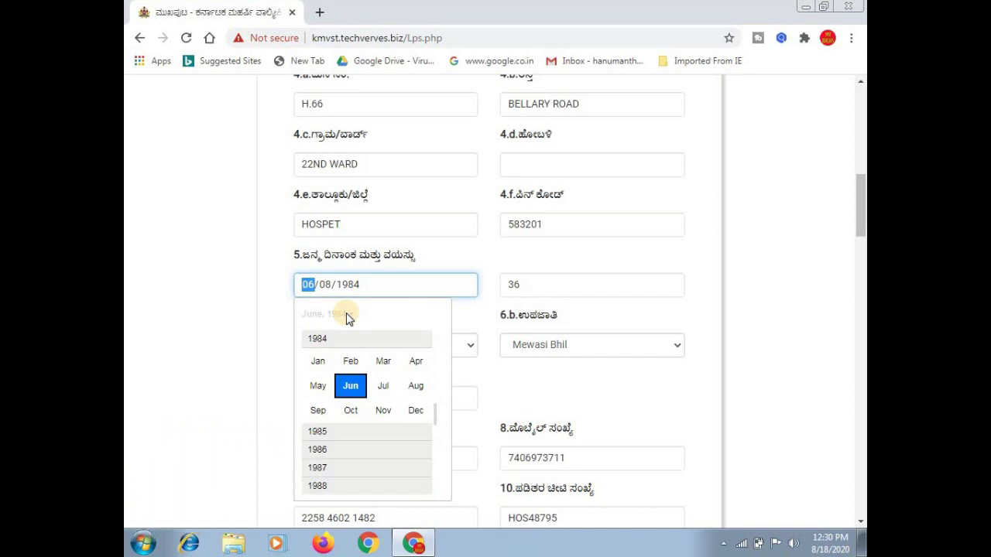
left_click(442, 264)
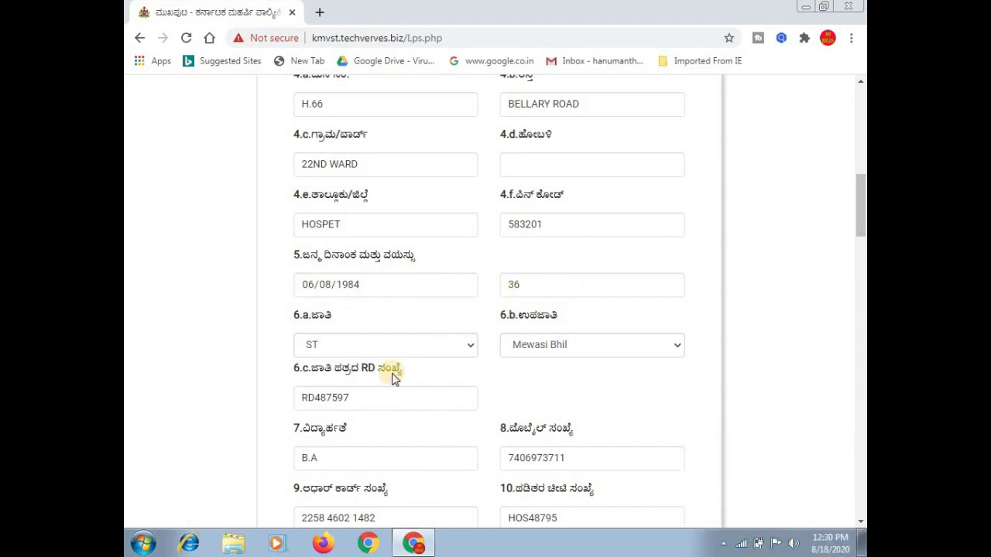
Step: Review the available choices for the applicant's caste and sub-caste
left_click(356, 353)
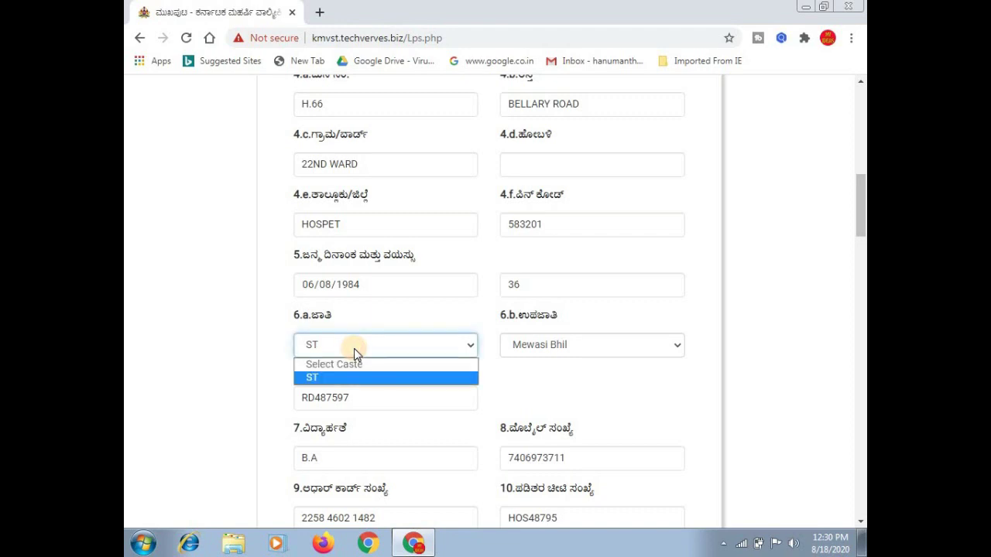
left_click(354, 349)
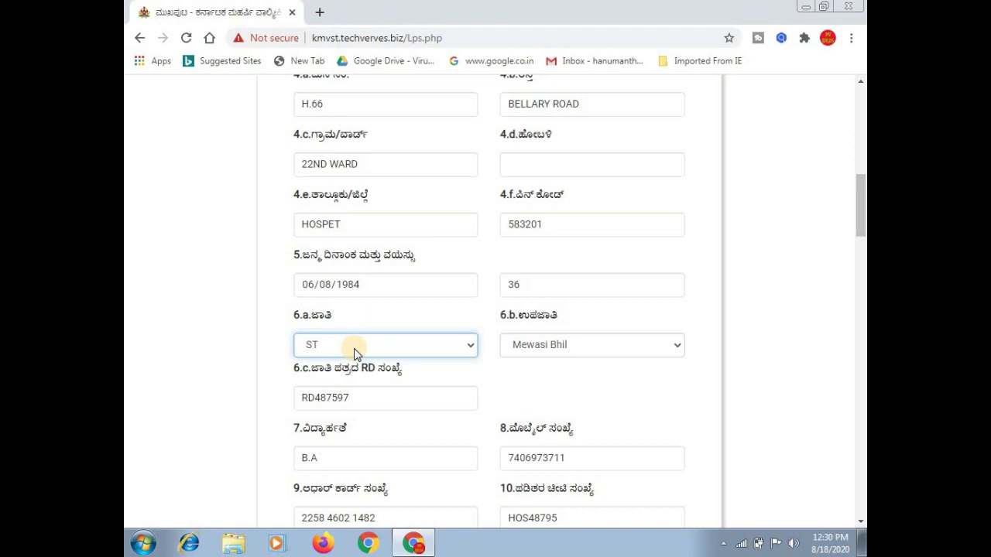
left_click(582, 355)
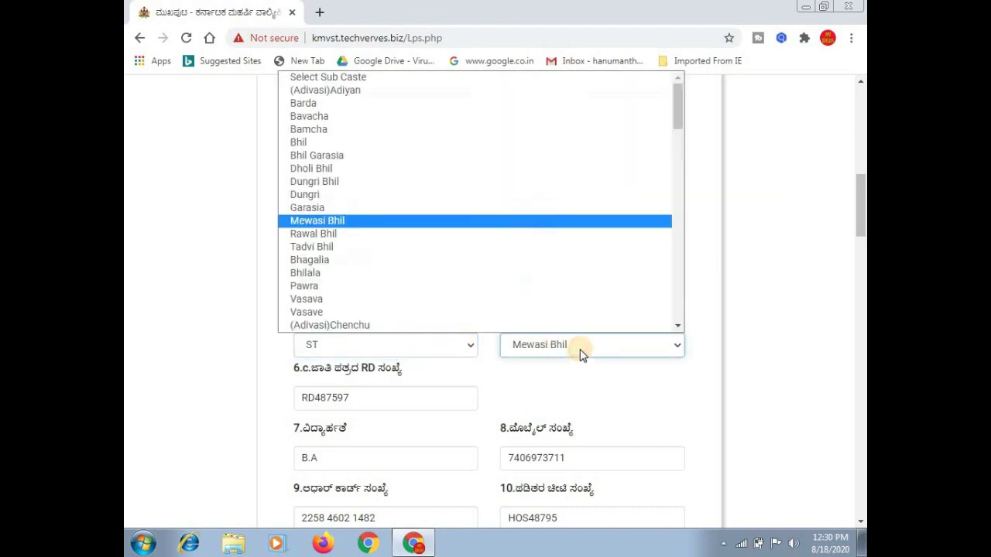
left_click(678, 325)
left_click_drag(678, 329, 678, 330)
left_click(713, 290)
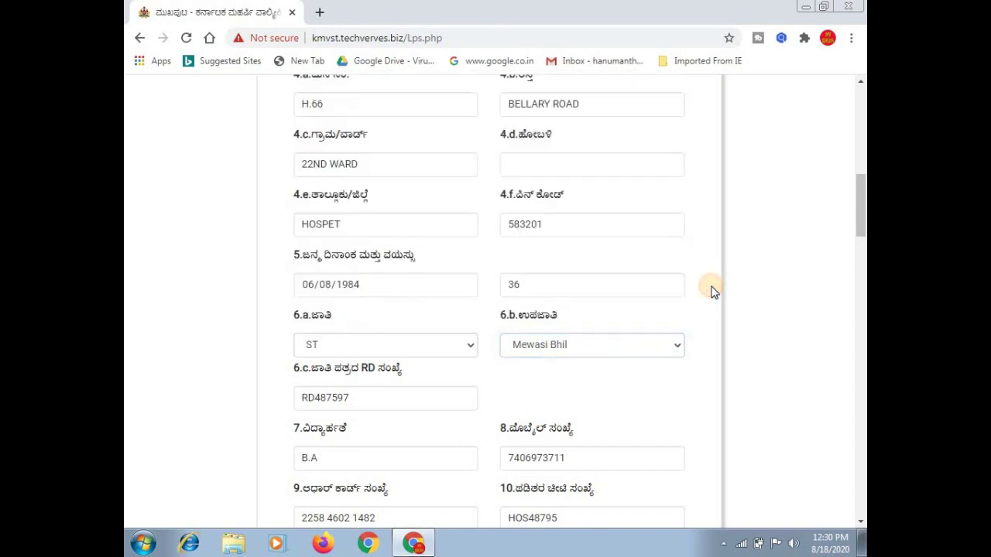
Step: Review the caste certificate number, education, mobile number, annual family income and income certificate number fields
left_click(374, 400)
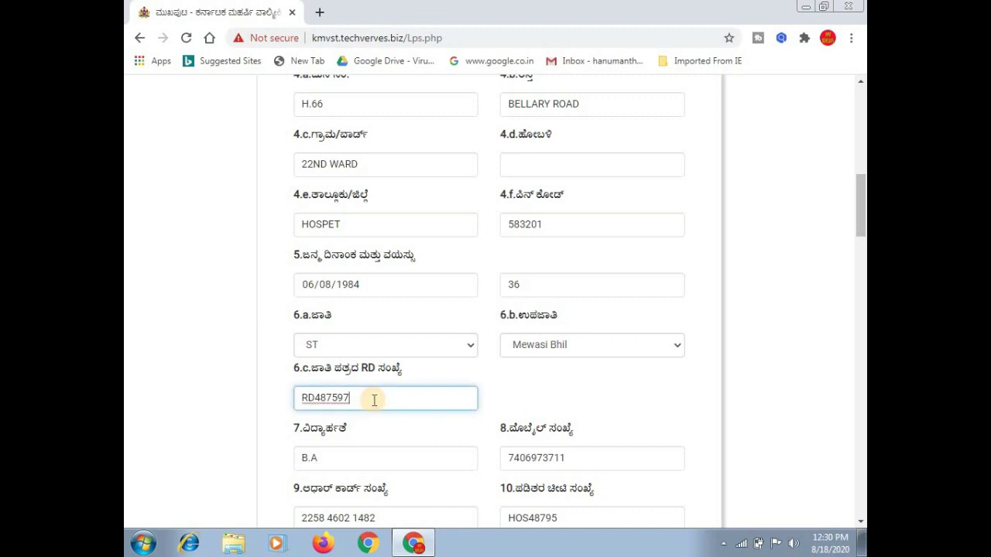
left_click(337, 465)
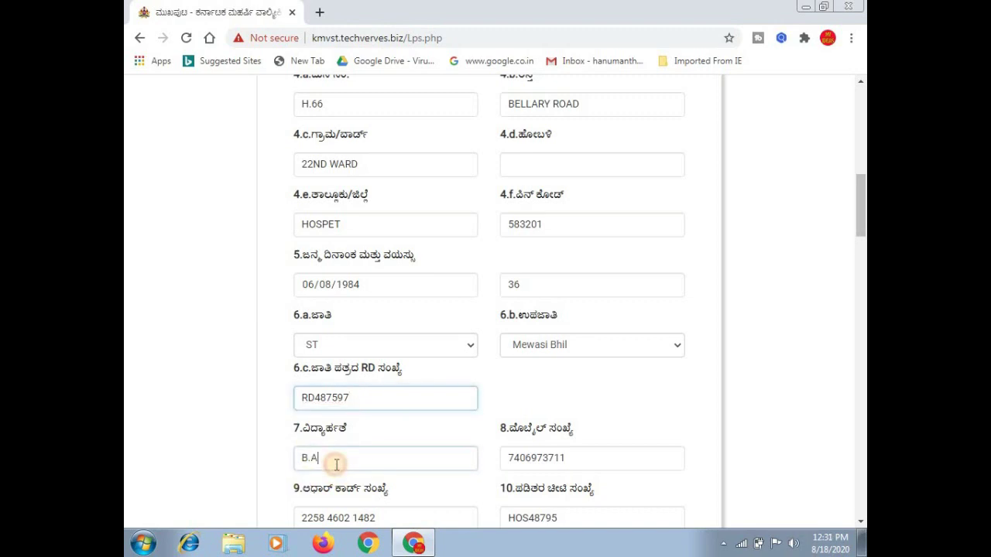
left_click(580, 461)
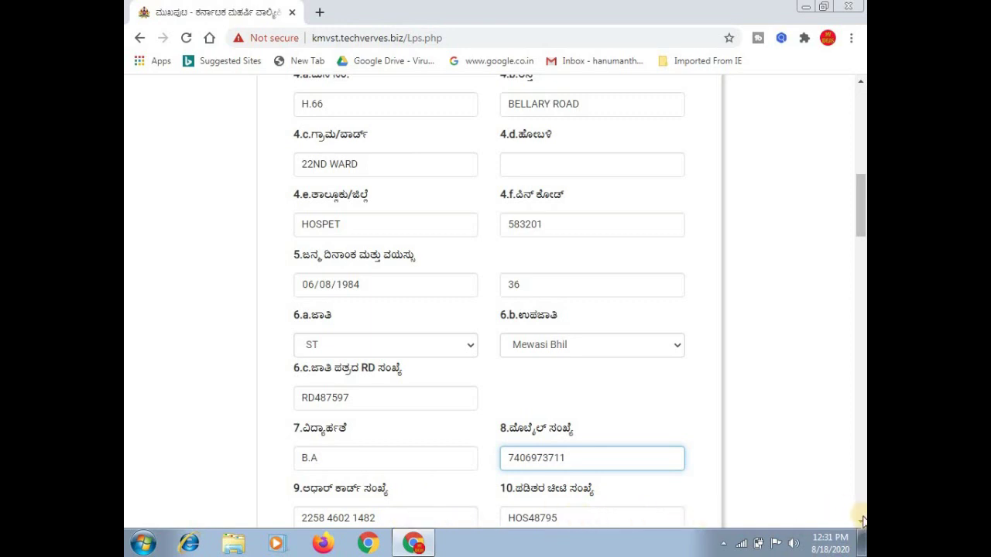
scroll(862, 527, "down", 3)
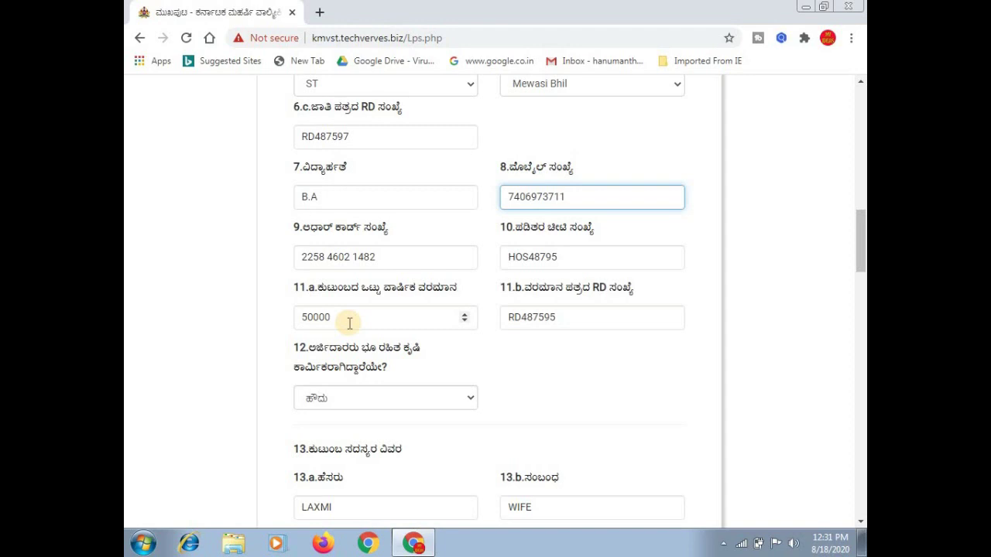
left_click(349, 324)
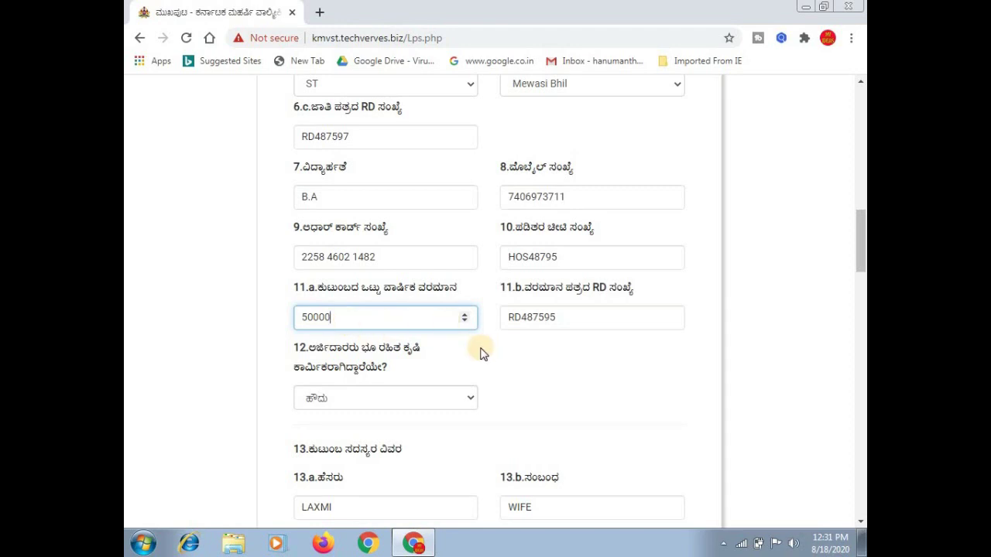
left_click(567, 319)
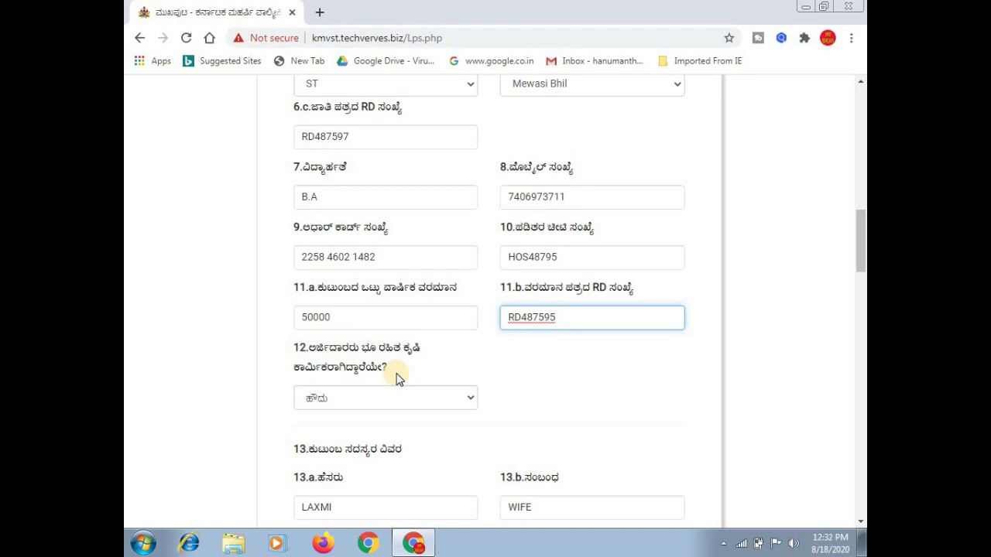
Step: Answer question 12, whether the applicant is a landless agricultural labourer, with ಹೌದು
left_click(358, 404)
left_click(374, 400)
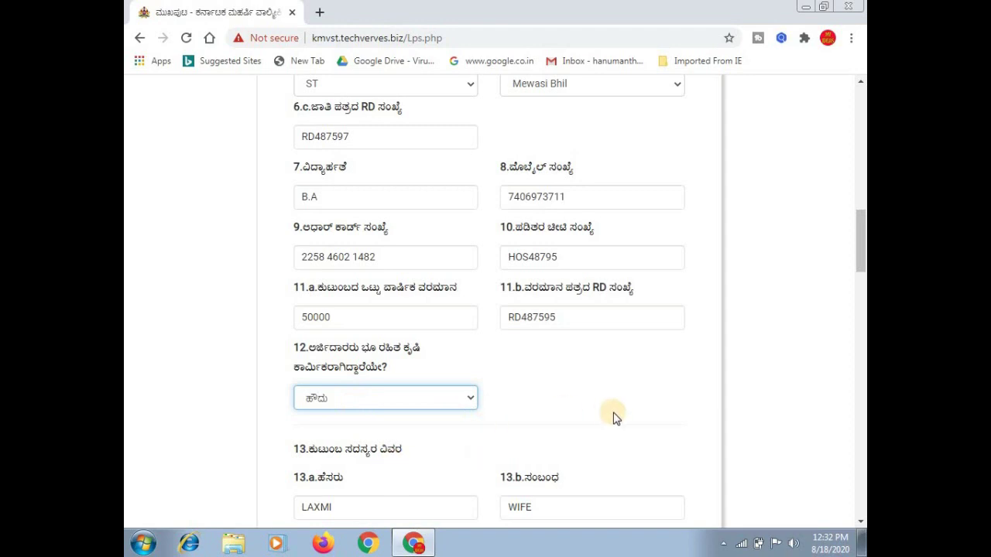
key("Down")
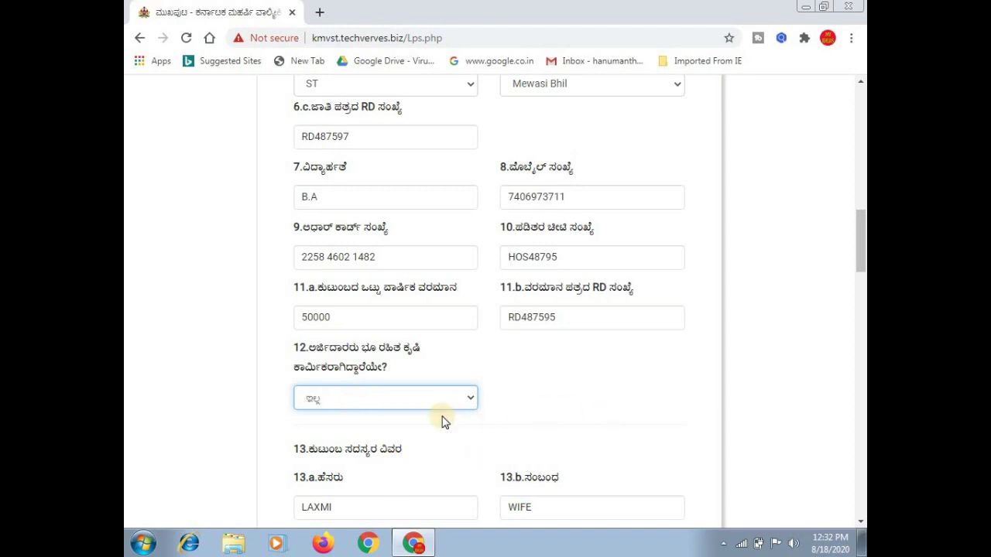
left_click(425, 400)
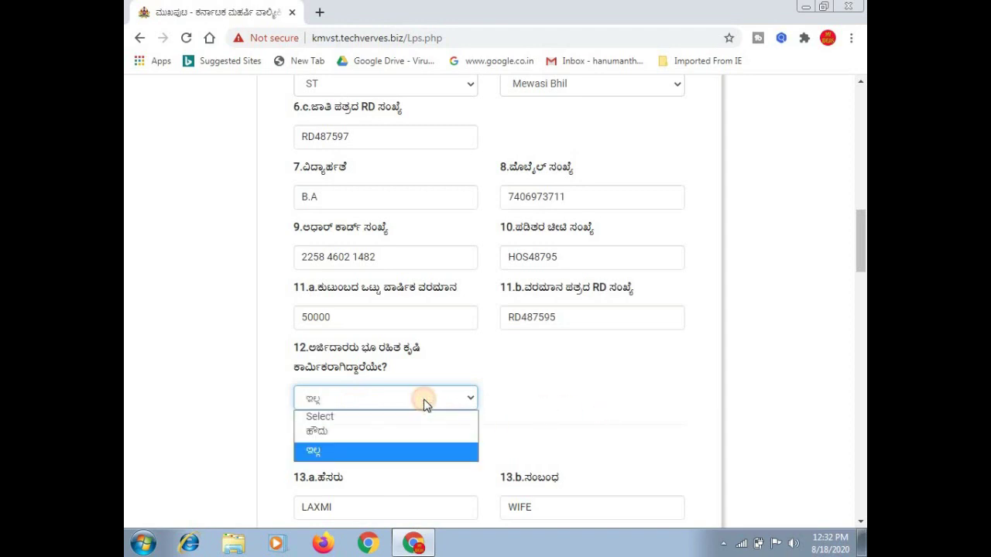
left_click(325, 432)
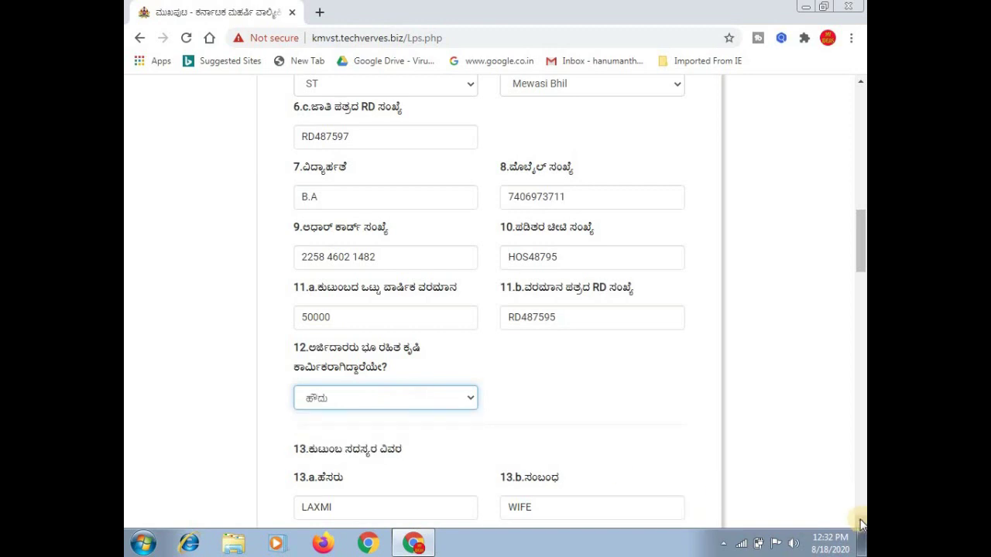
Step: Add the filled-in family member with relation WIFE, age 32 and occupation TAILOR to the family details table
scroll(861, 526, "down", 3)
scroll(862, 526, "down", 1)
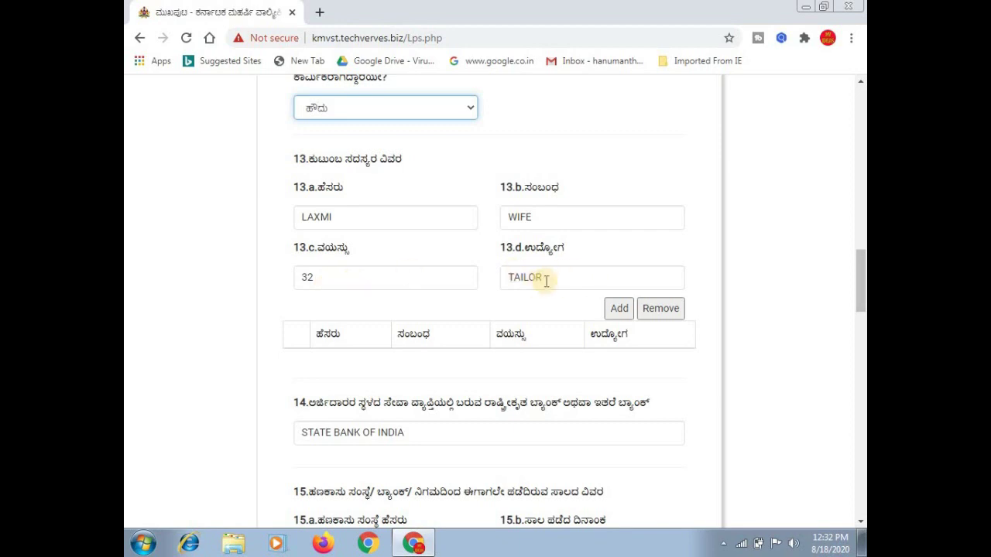
left_click(619, 309)
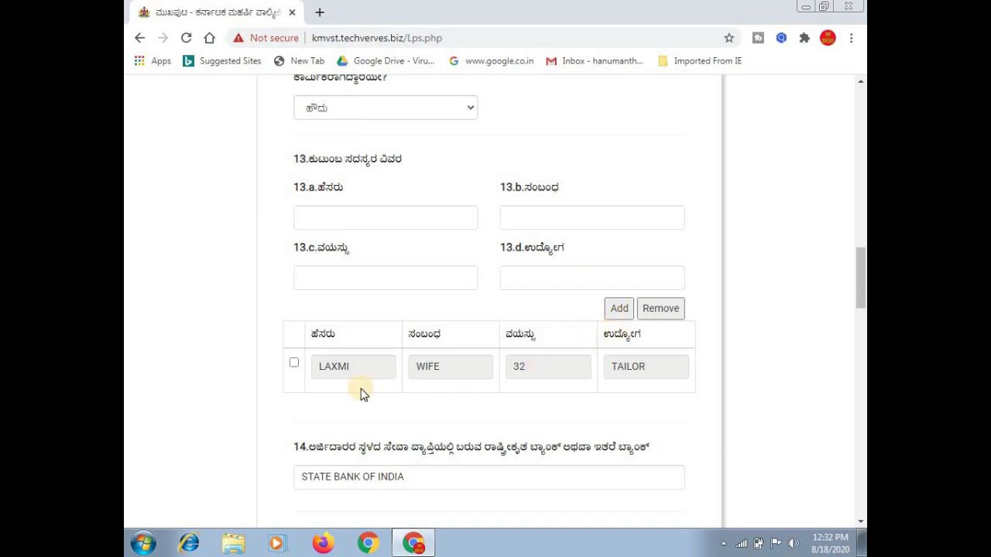
Step: Examine the bank, existing loan, other property, repayment nominee and land sale sections in questions 14 to 18
left_click(861, 522)
left_click(861, 522)
scroll(861, 524, "down", 5)
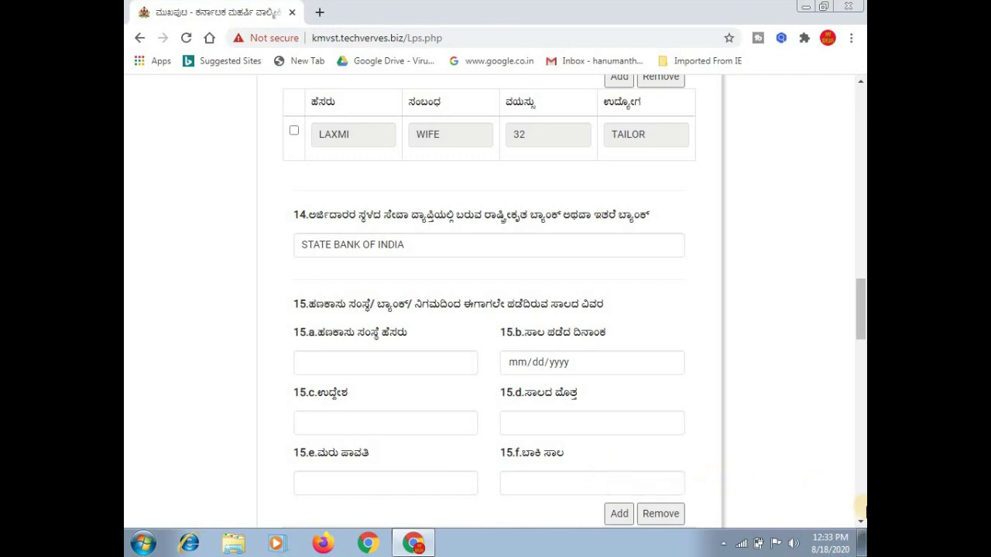
scroll(861, 525, "down", 2)
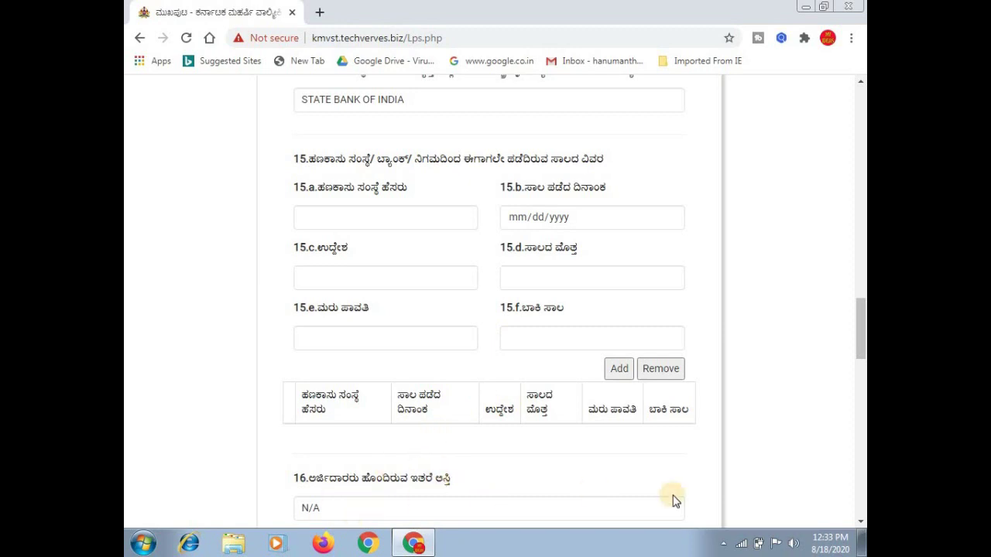
scroll(860, 524, "down", 3)
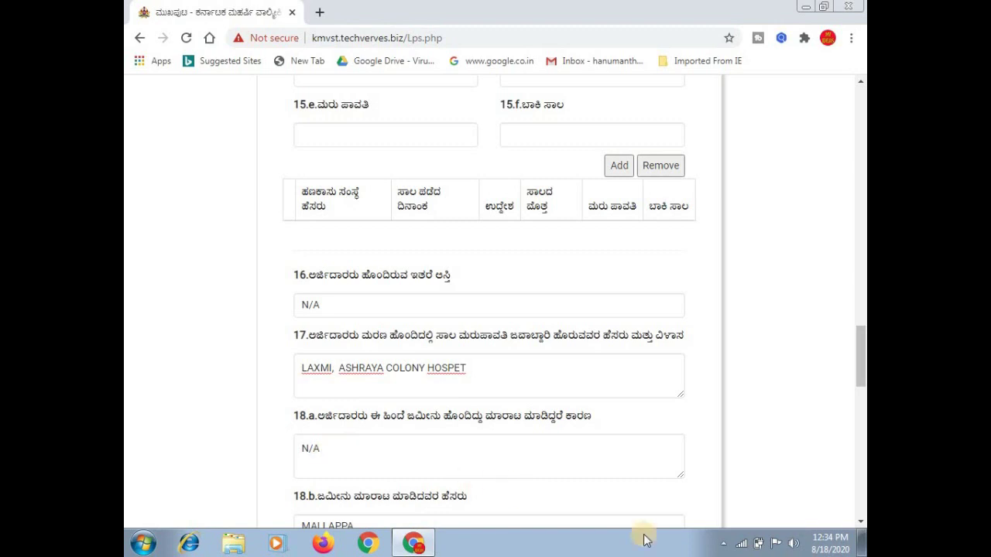
Step: Examine the land seller, proposed land, land type and document upload sections in questions 18 to 21, including file selection for caste certificate 21.a
left_click(862, 526)
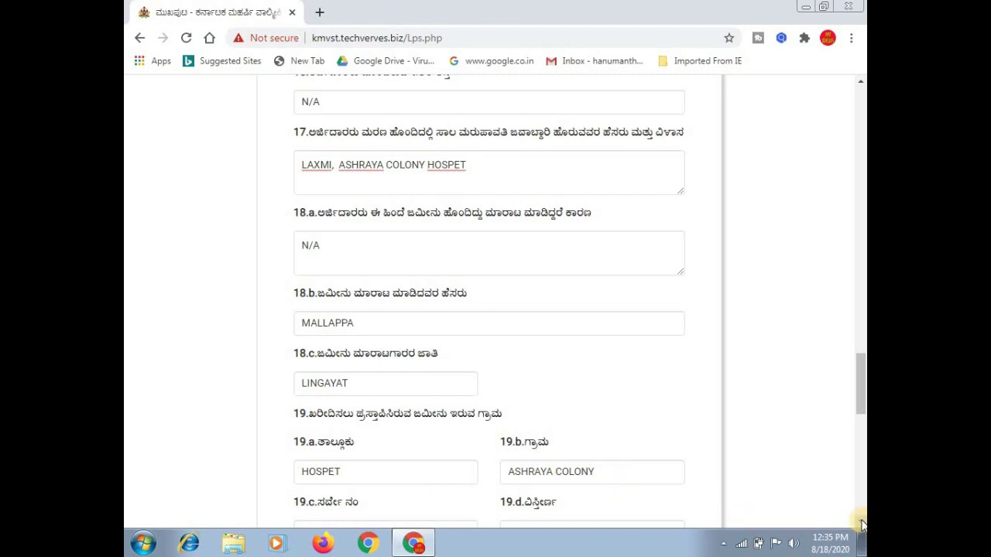
scroll(861, 525, "down", 3)
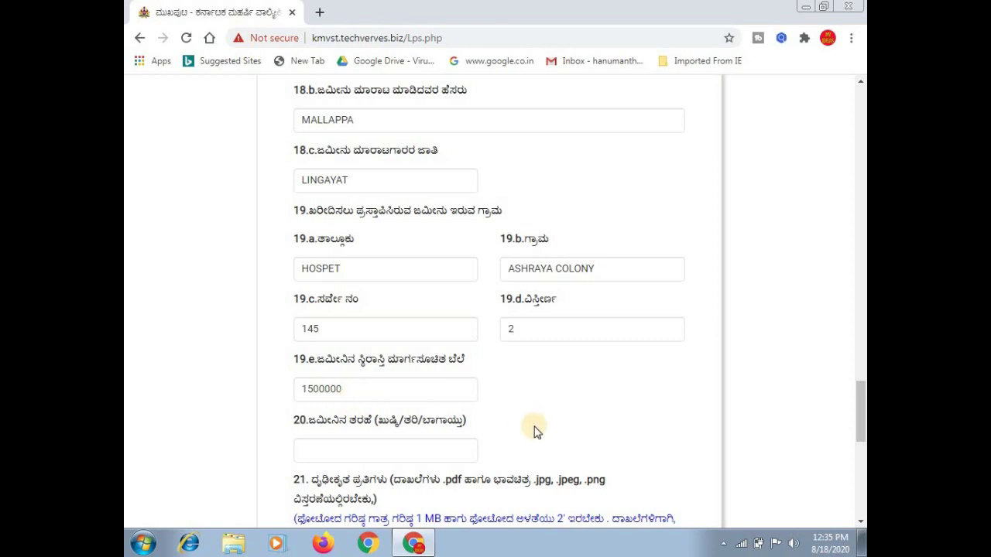
left_click(857, 521)
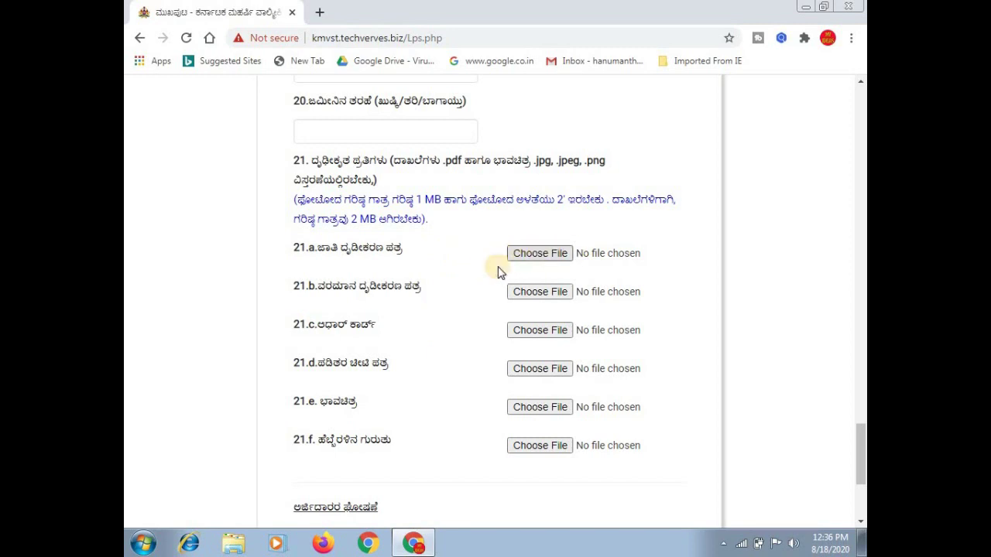
left_click(540, 253)
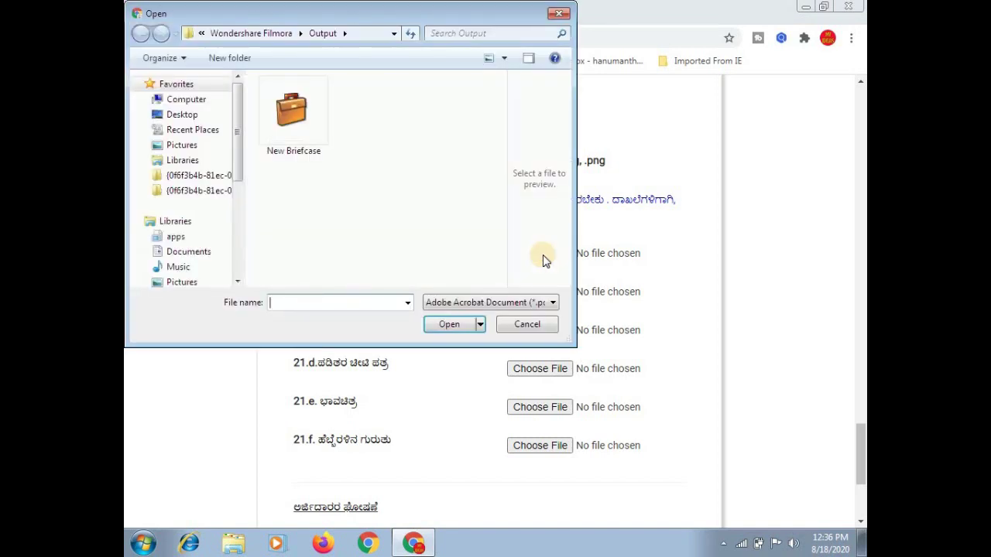
left_click(528, 325)
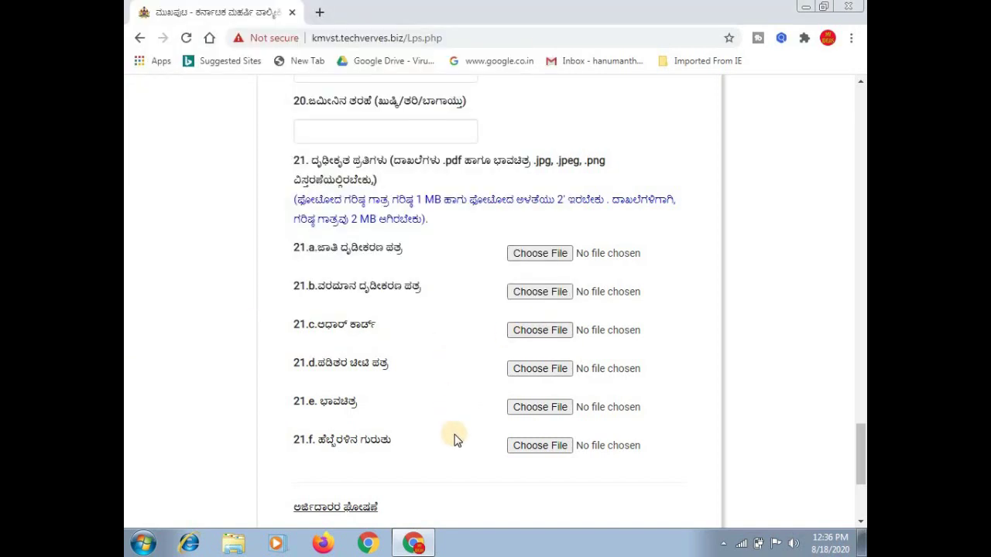
Step: Clear the applicant's declaration (ಅರ್ಜಿದಾರರ ಘೋಷಣೆ) at the end of the form and accept it again
left_click(860, 522)
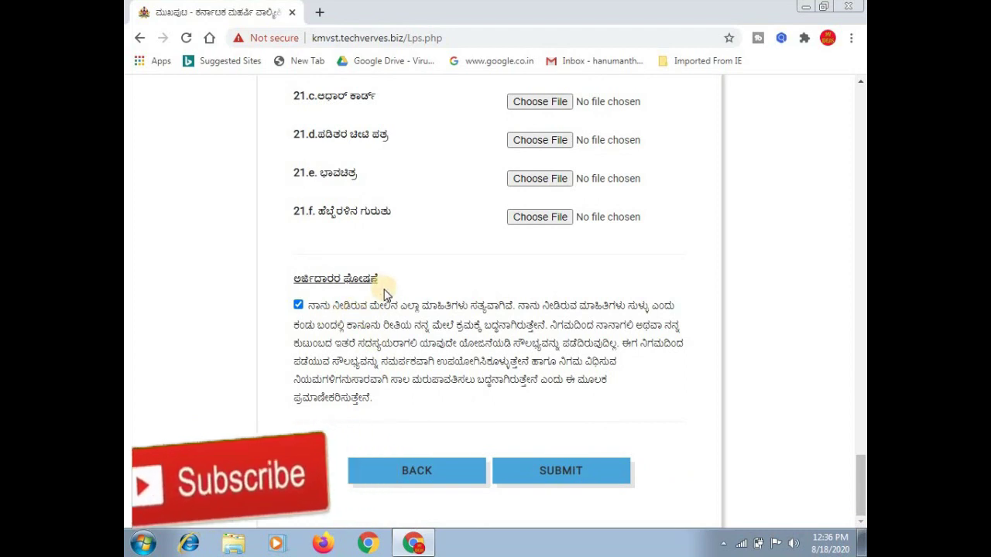
left_click(298, 305)
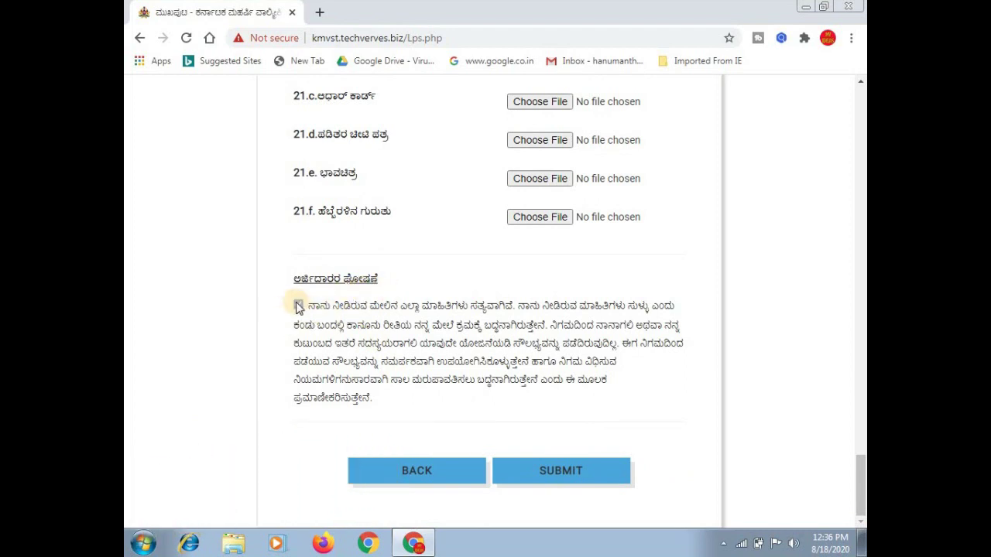
left_click(298, 305)
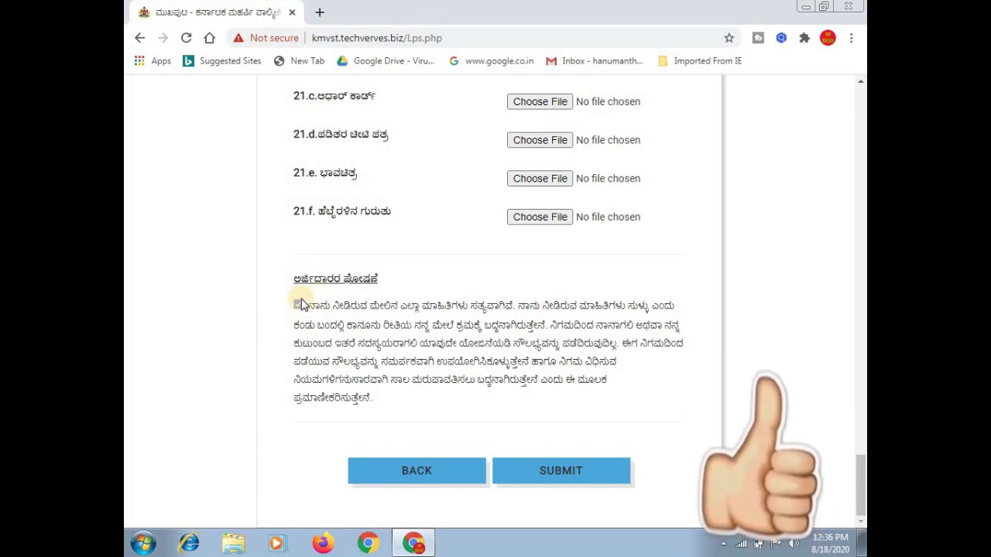
left_click(299, 306)
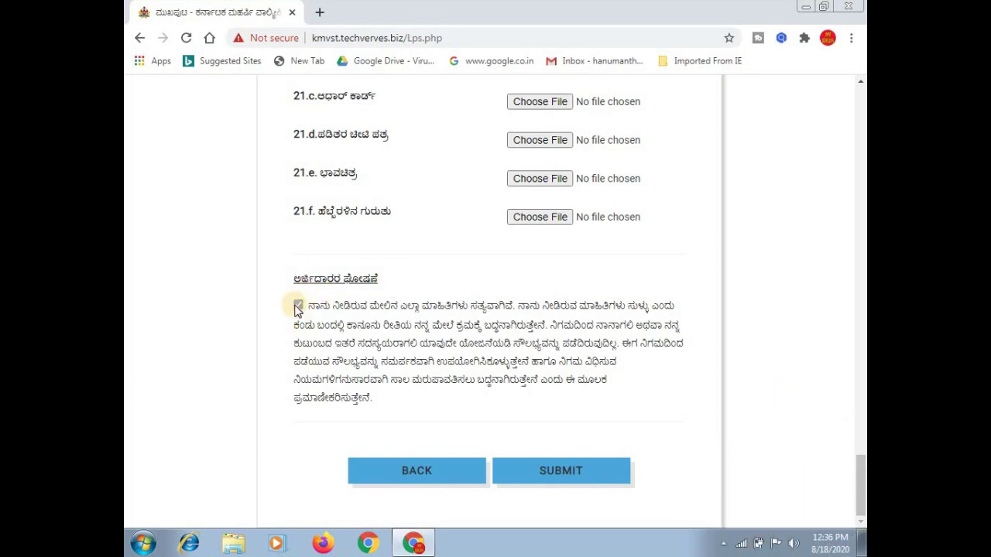
left_click(298, 307)
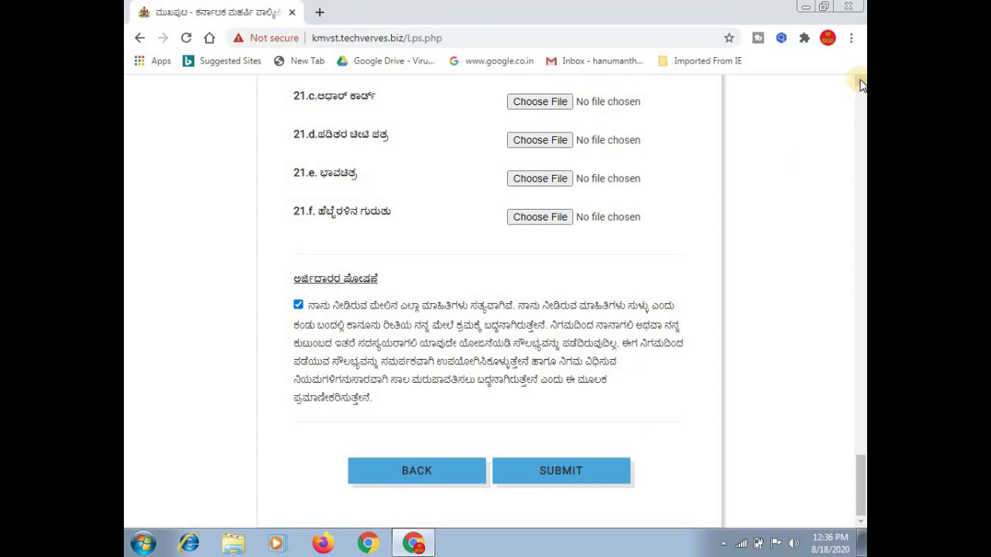
Step: Review the year, district, taluk, constituency and applicant details at the beginning of the application form
left_click_drag(859, 82, 859, 82)
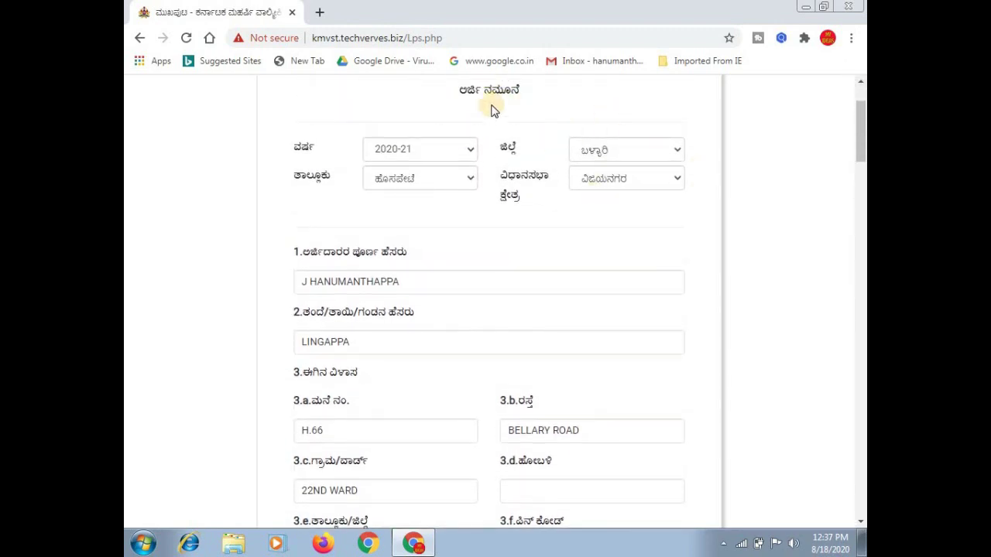